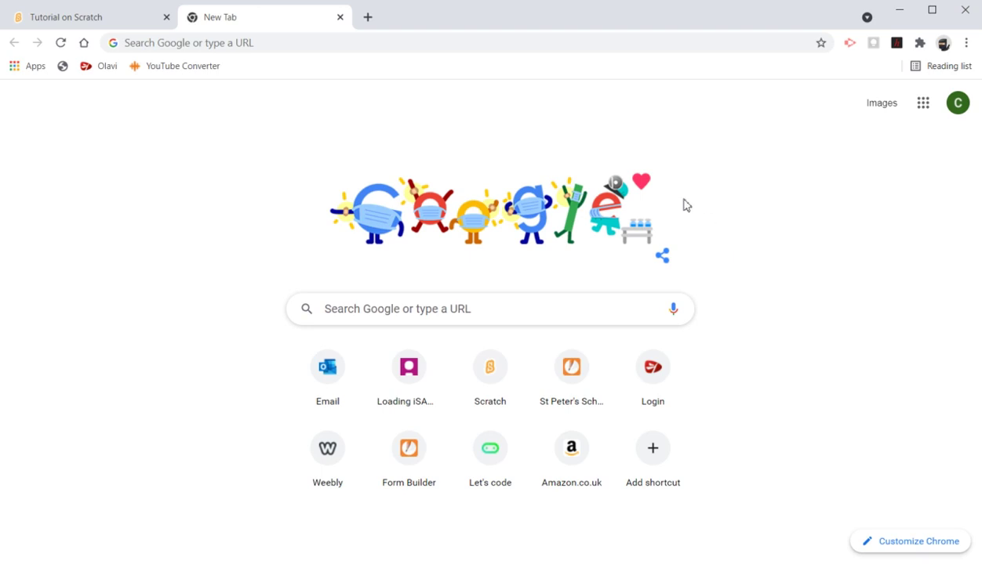
- Switch to the Tutorial project in Scratch, delete the cat sprite and take a look at the sprite library
click(114, 29)
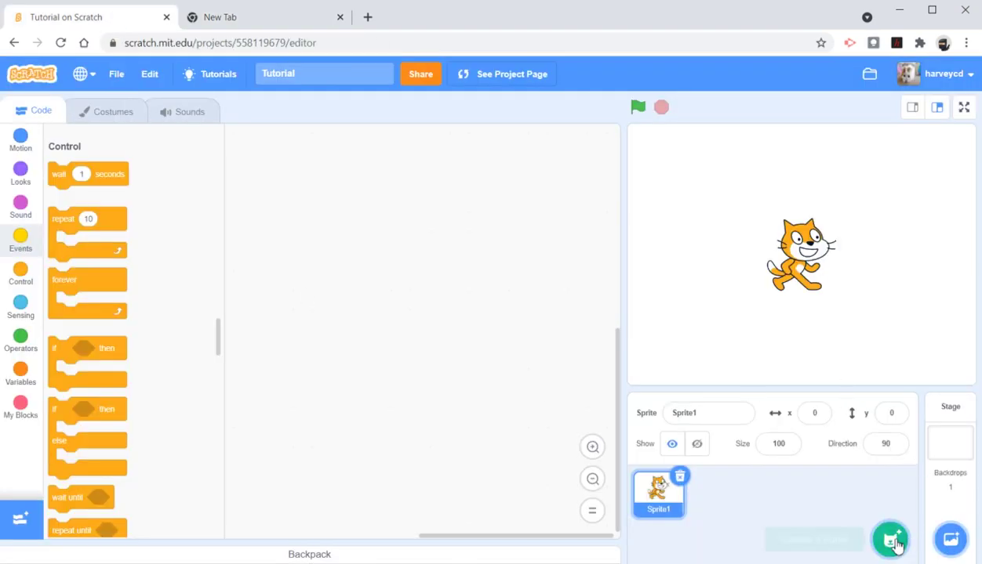
mouse_move(890, 539)
click(679, 476)
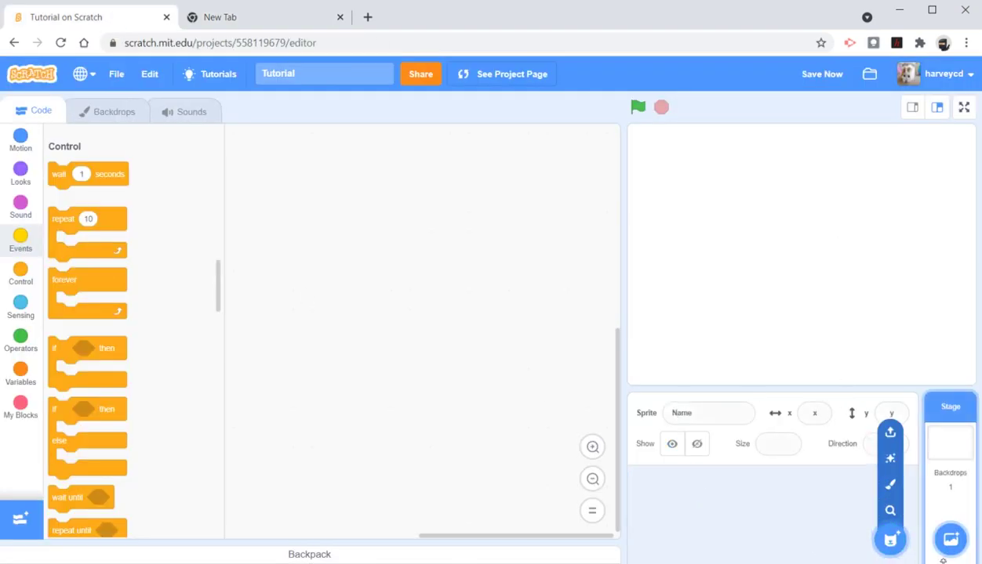
click(890, 539)
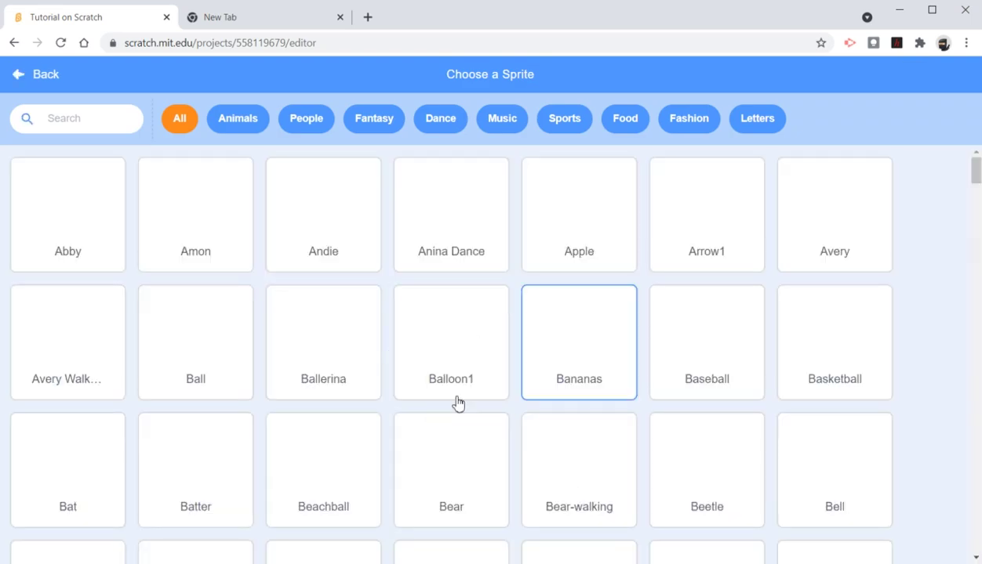
click(48, 82)
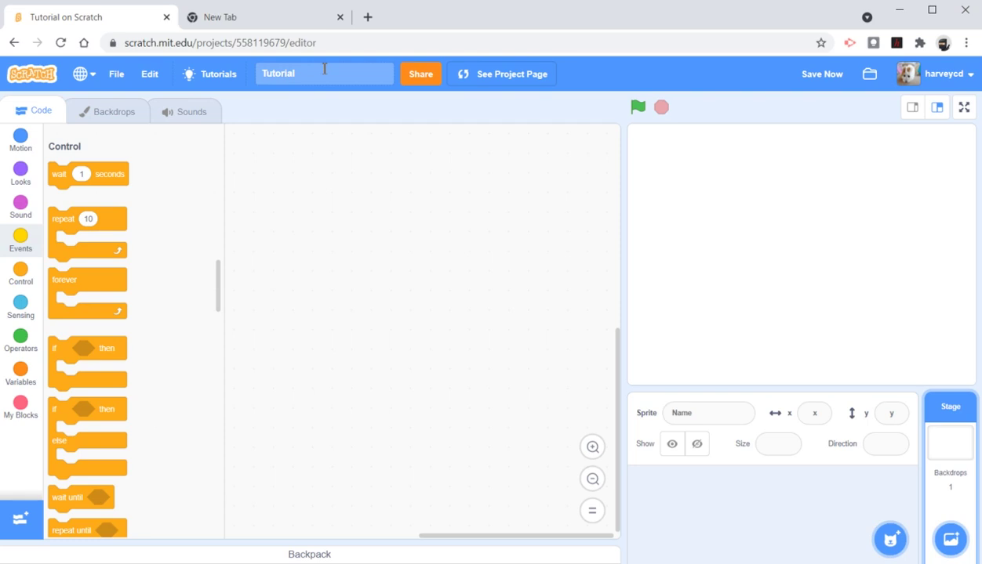
- Search Google for "spaceship" in the other browser tab and show the image results
click(242, 20)
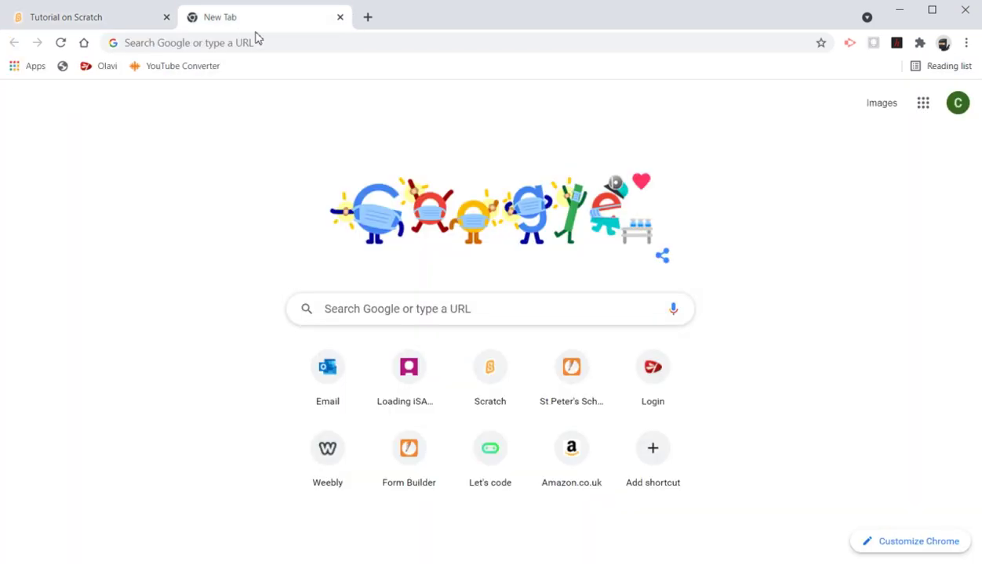
click(365, 47)
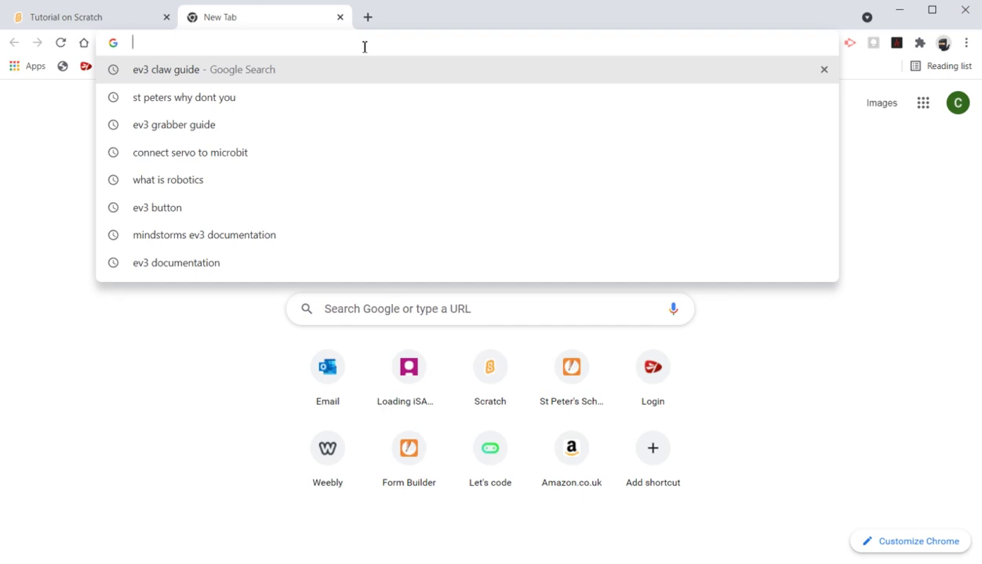
text(spaceship)
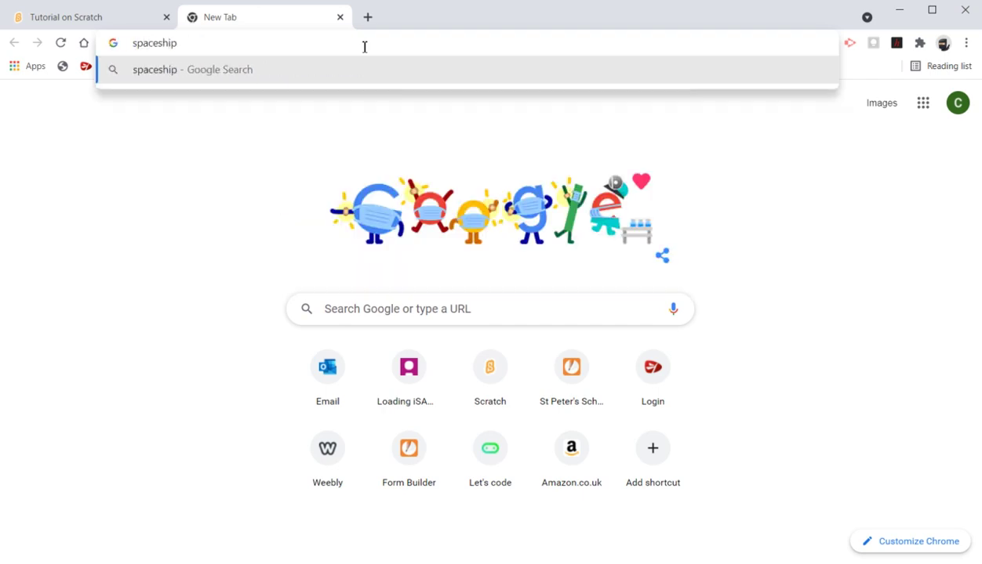
key(Return)
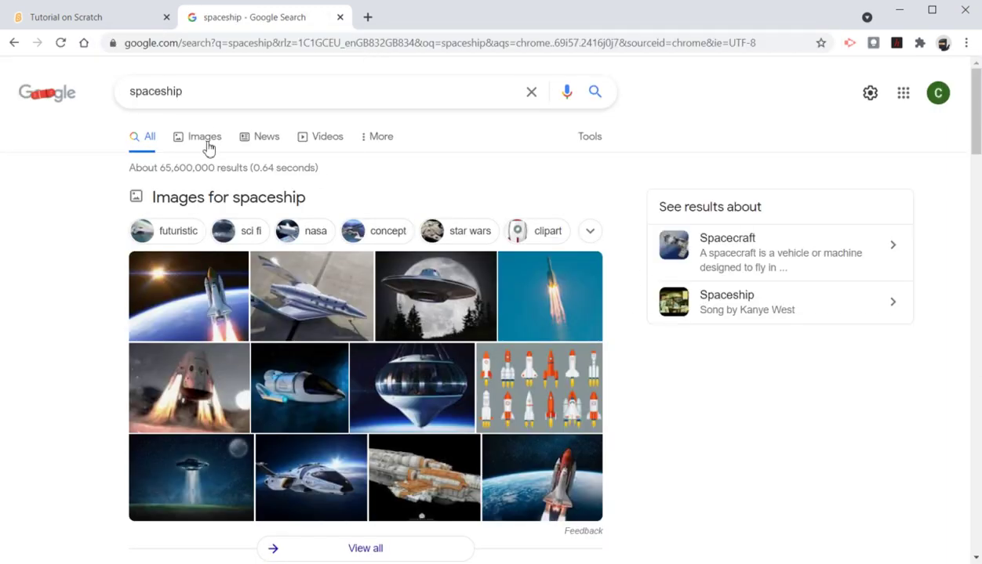
click(206, 140)
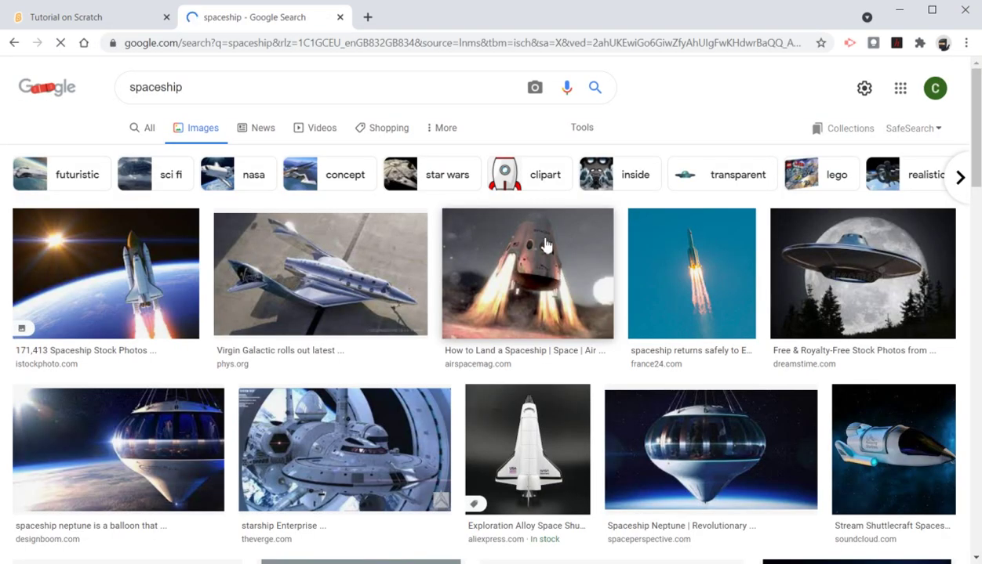
- Browse the spaceship image results for a picture suitable as a sprite
scroll(500, 302, down, 2)
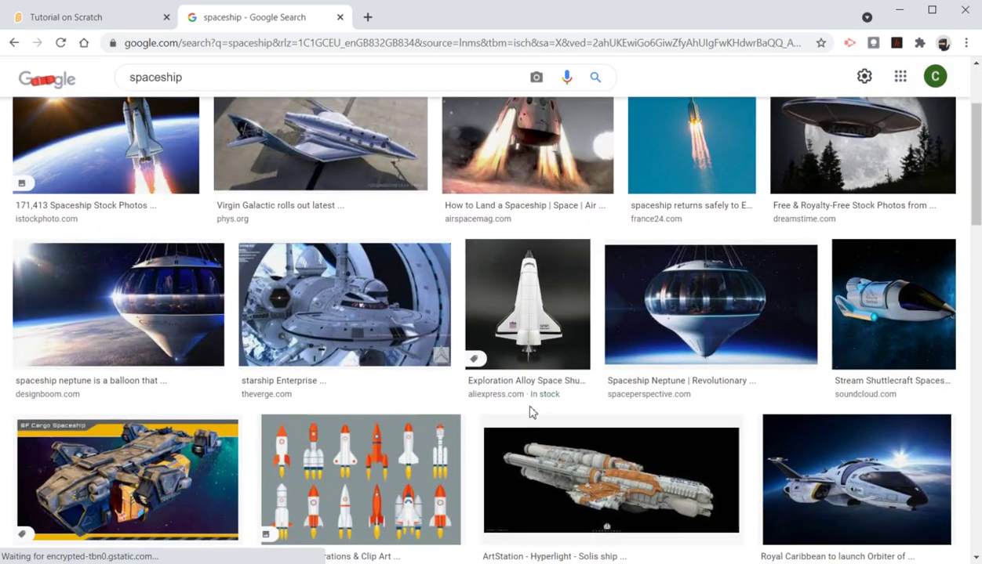
scroll(533, 412, down, 3)
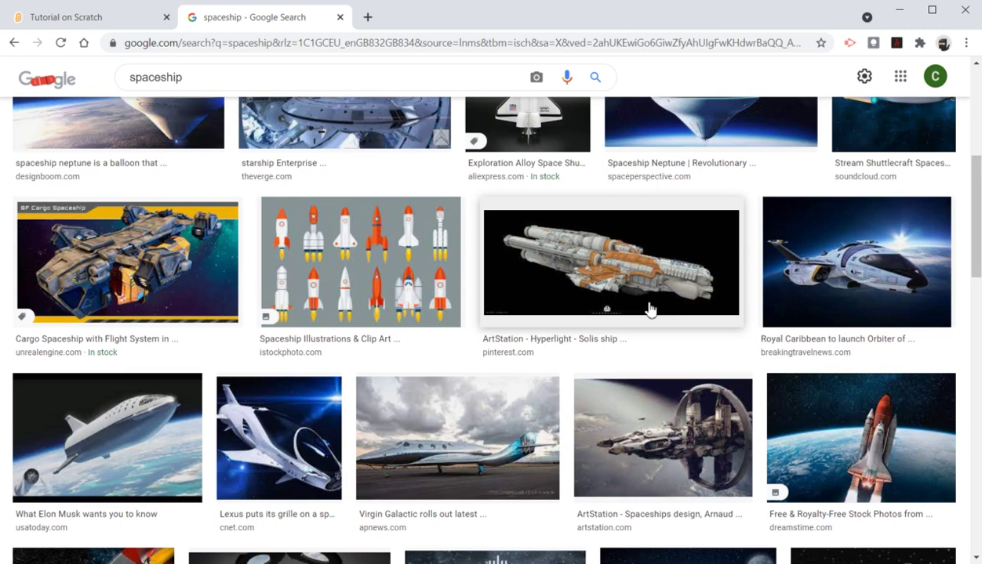
scroll(666, 314, down, 3)
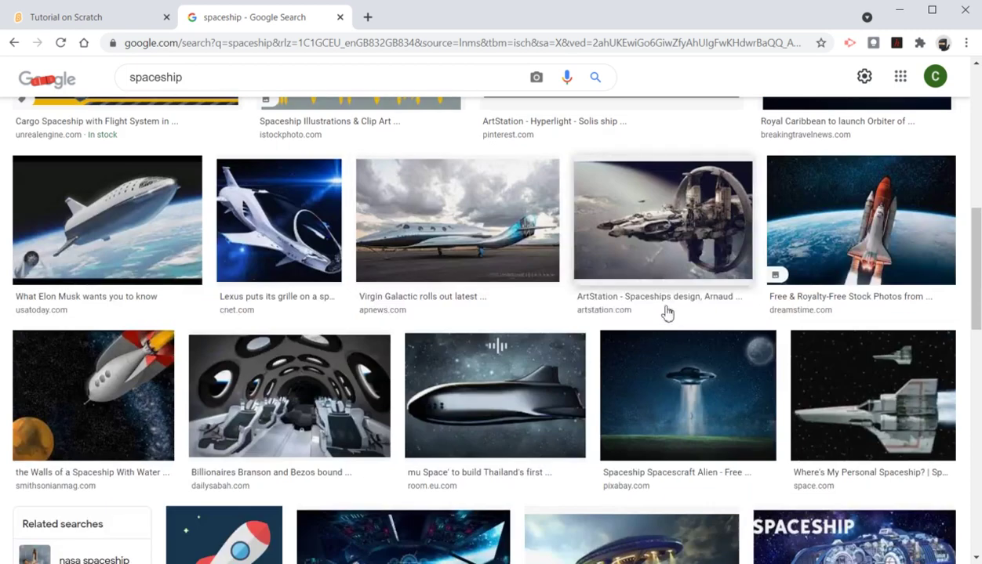
scroll(659, 356, down, 2)
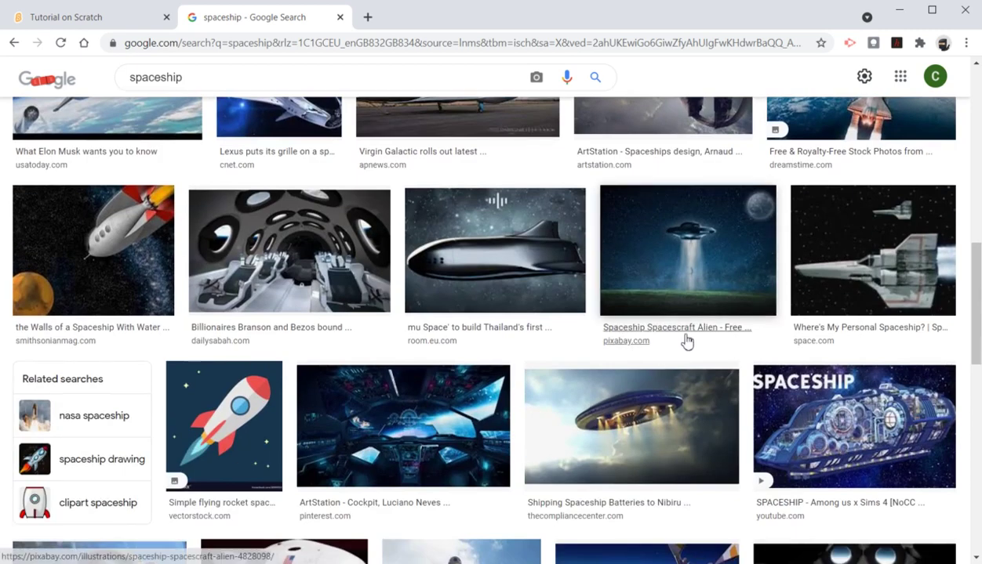
scroll(684, 342, down, 4)
scroll(699, 339, down, 5)
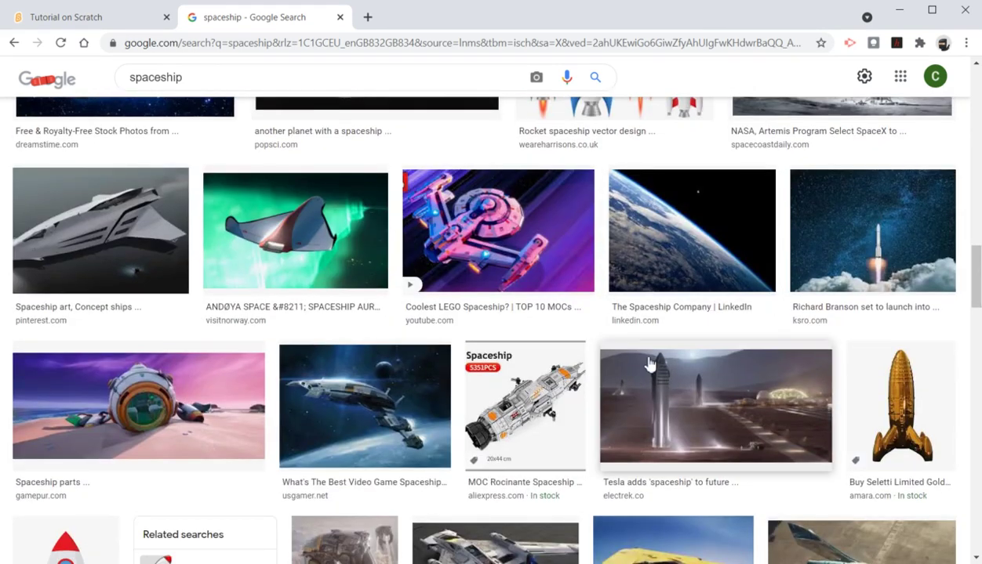
scroll(747, 397, down, 4)
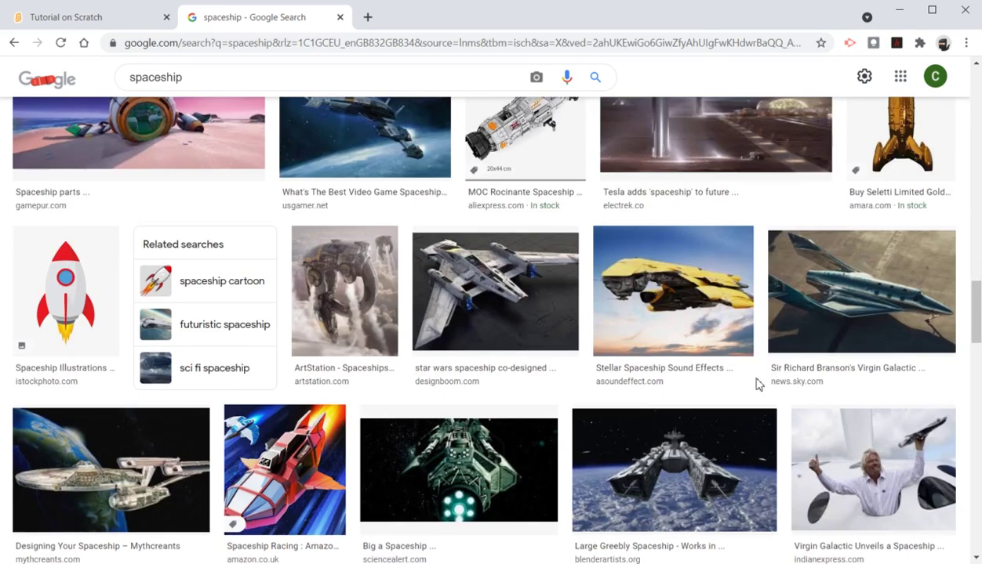
scroll(513, 317, down, 4)
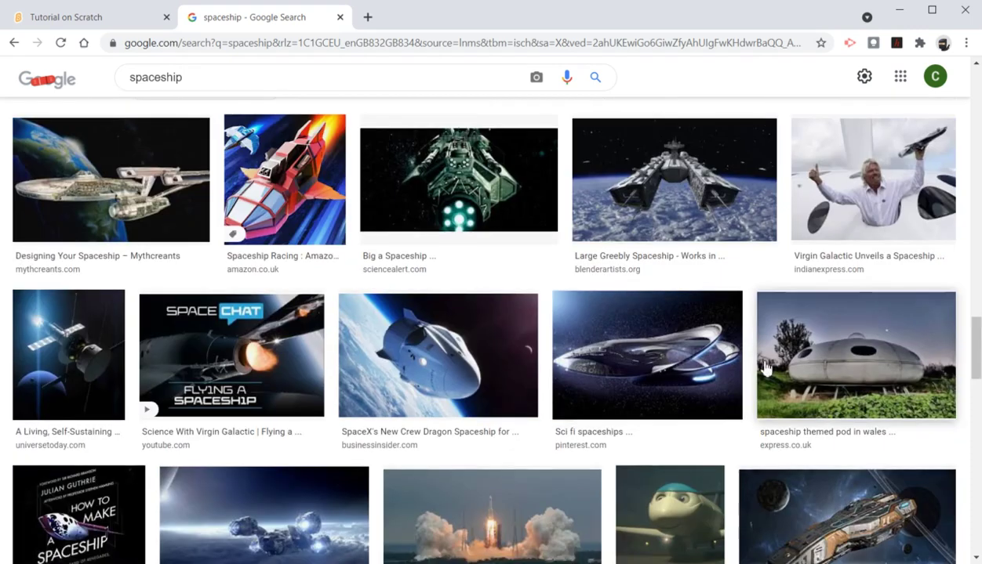
scroll(697, 427, down, 4)
scroll(697, 424, up, 10)
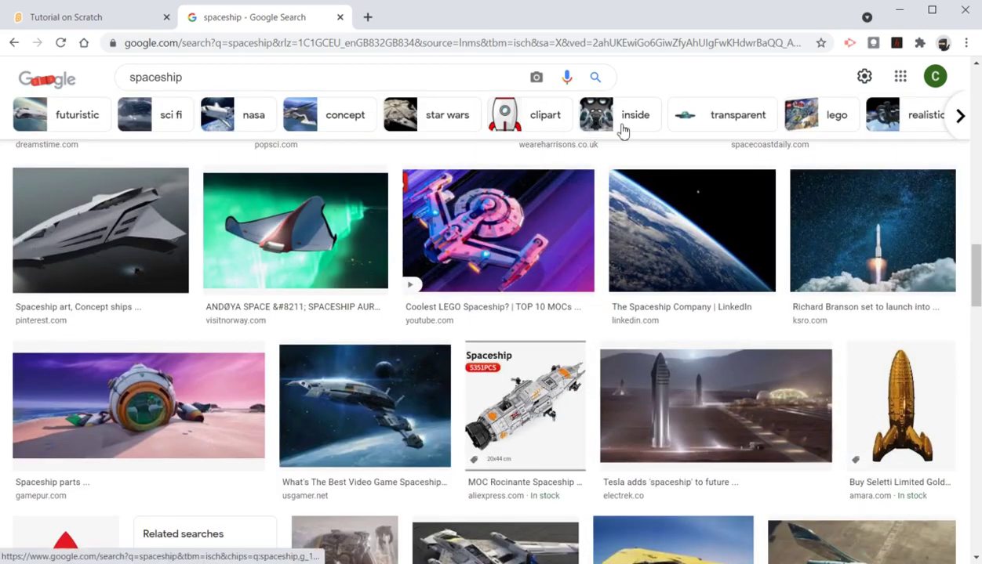
- Save the gold rocket image from the amara.com result to the Desktop as a JPEG named "Gold Spaceship"
click(895, 403)
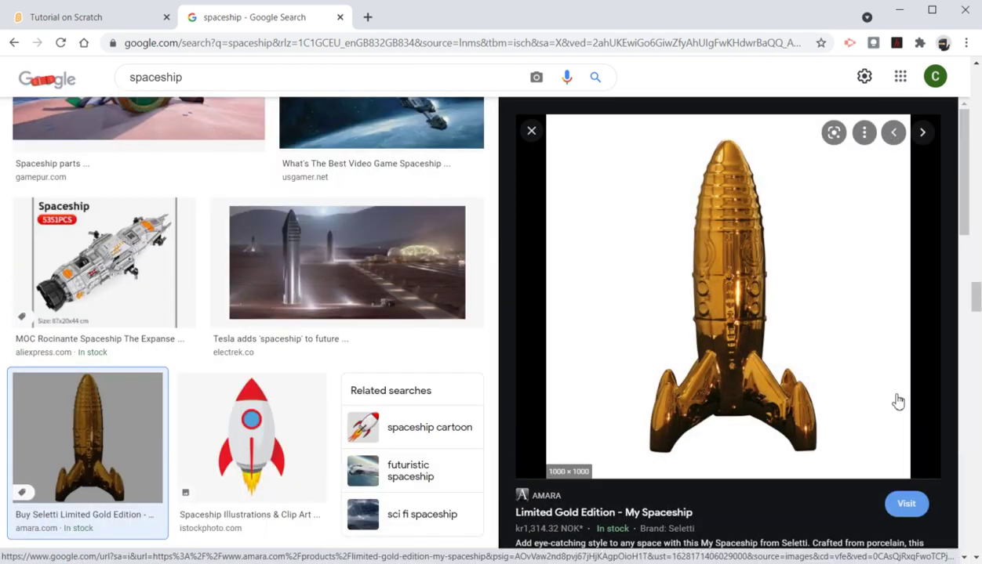
right_click(637, 229)
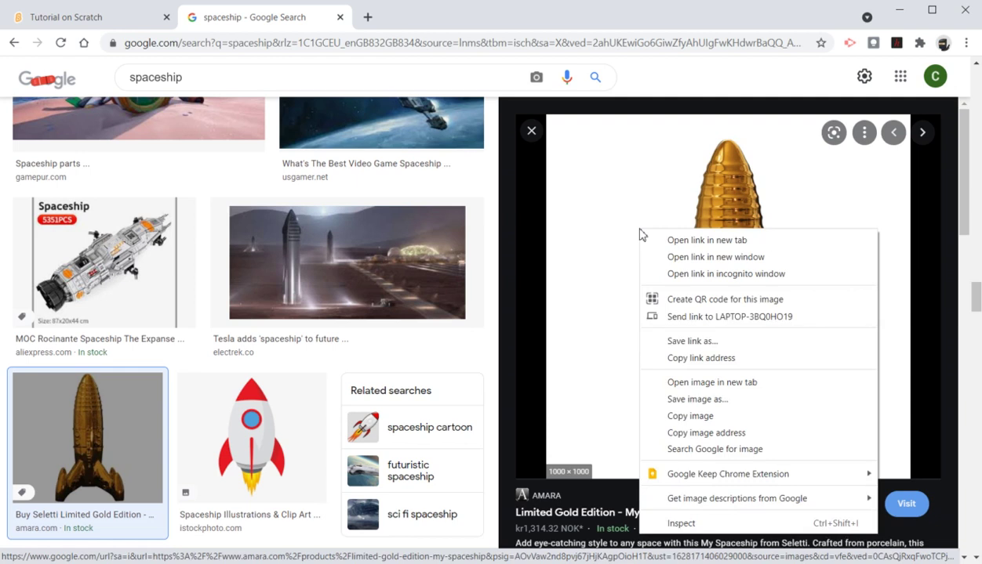
click(740, 400)
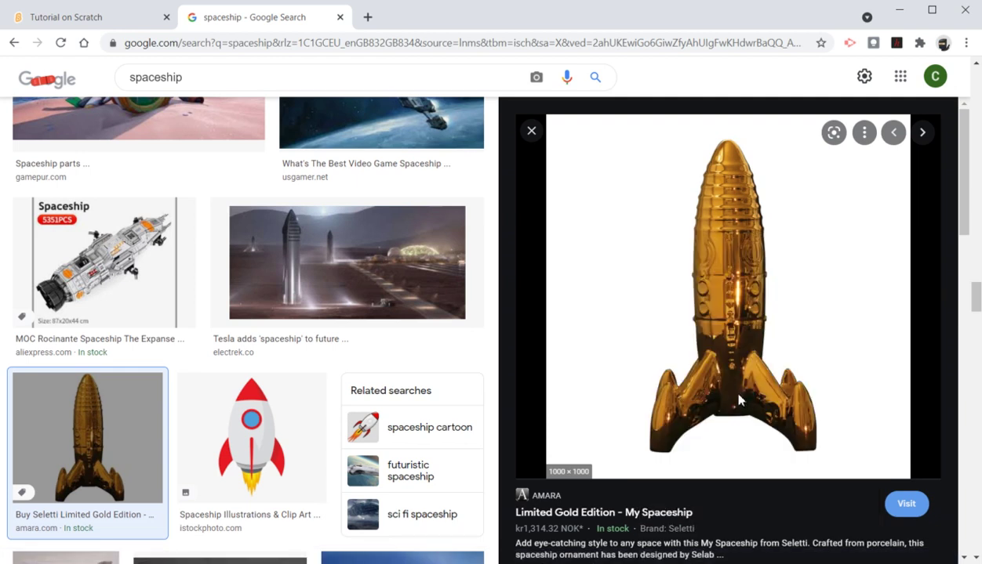
drag(292, 17, 322, 58)
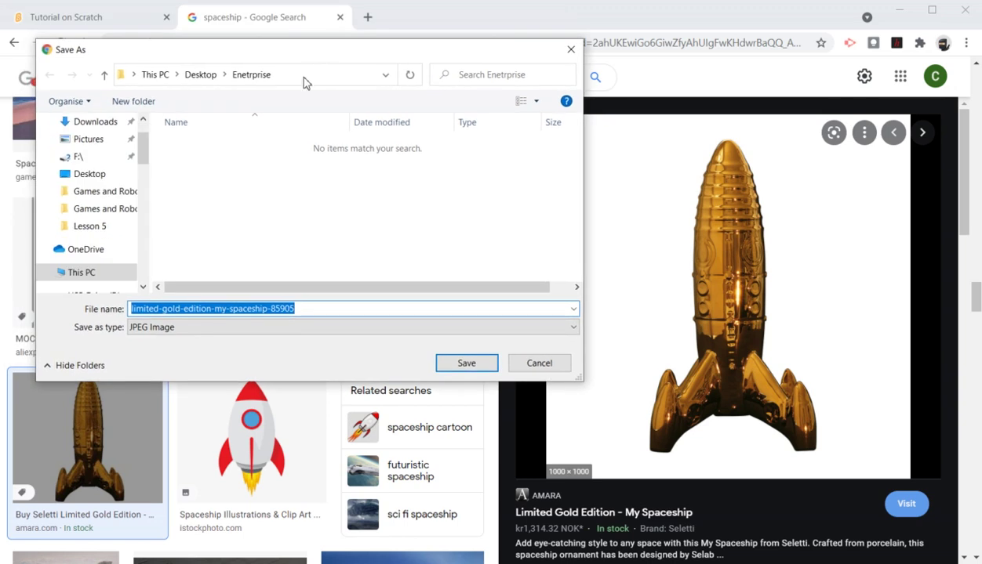
click(202, 77)
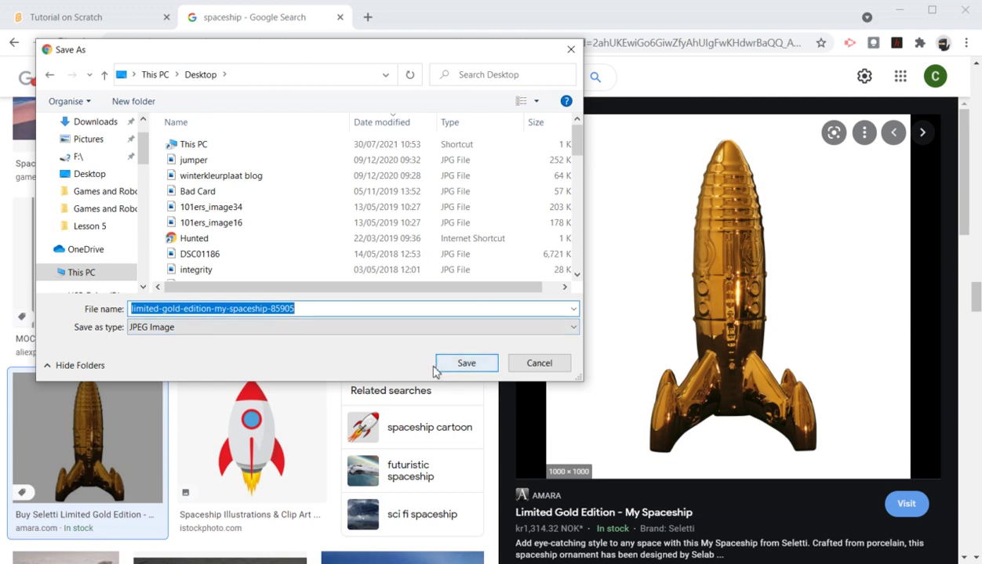
text(Gold Spaceship)
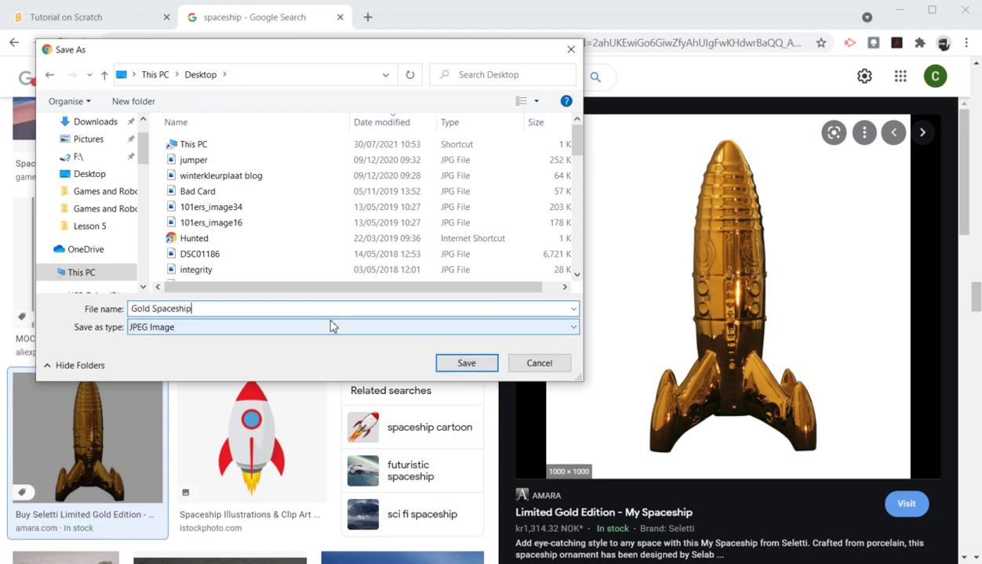
click(452, 368)
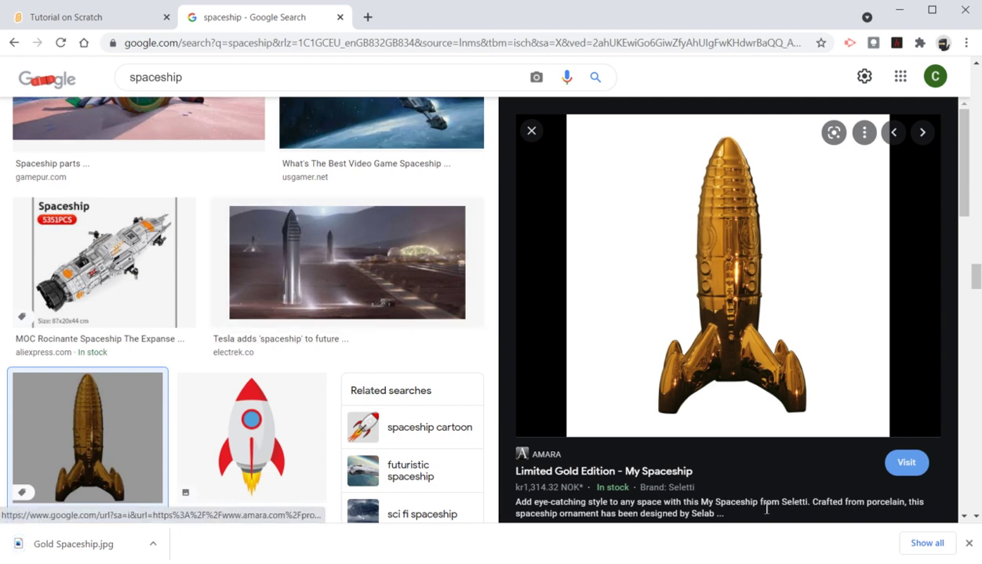
click(969, 545)
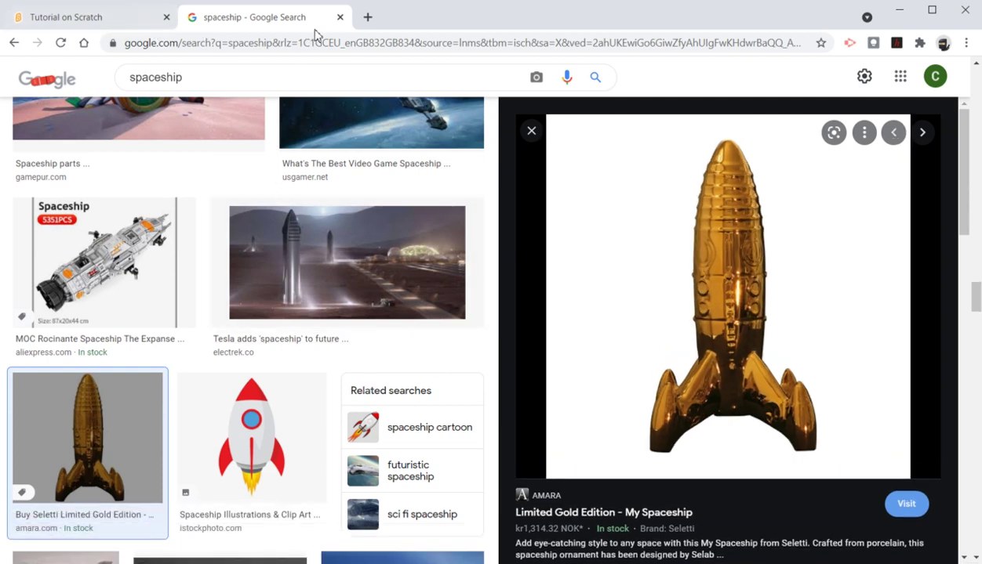
- Close the image search and upload the Gold Spaceship picture from the Desktop as a new sprite in Scratch
click(339, 16)
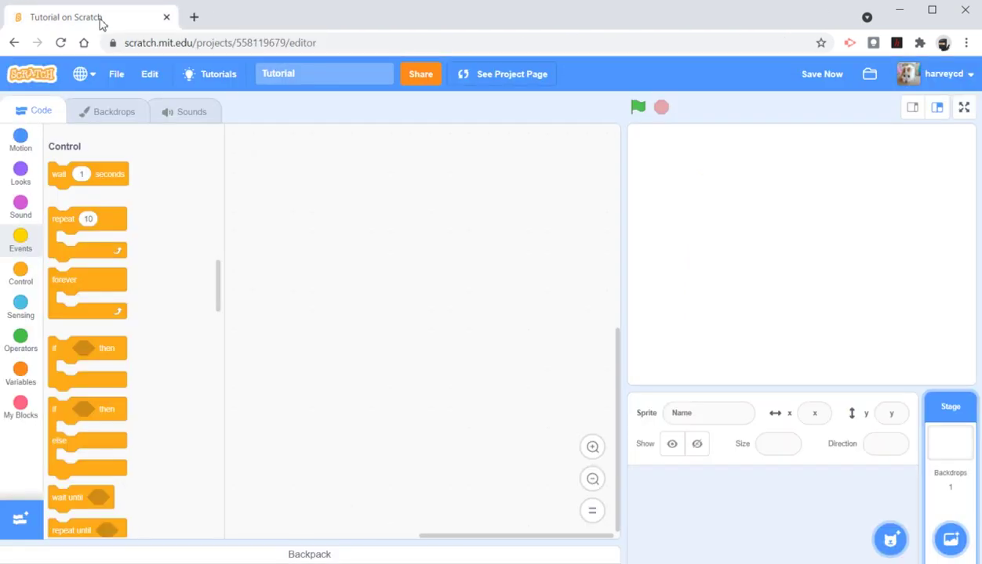
mouse_move(887, 542)
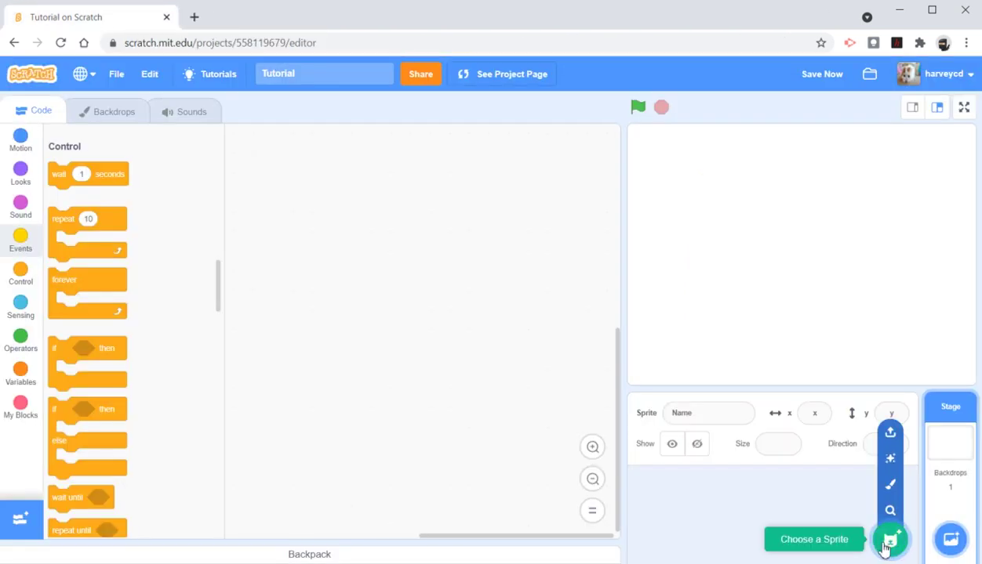
click(893, 439)
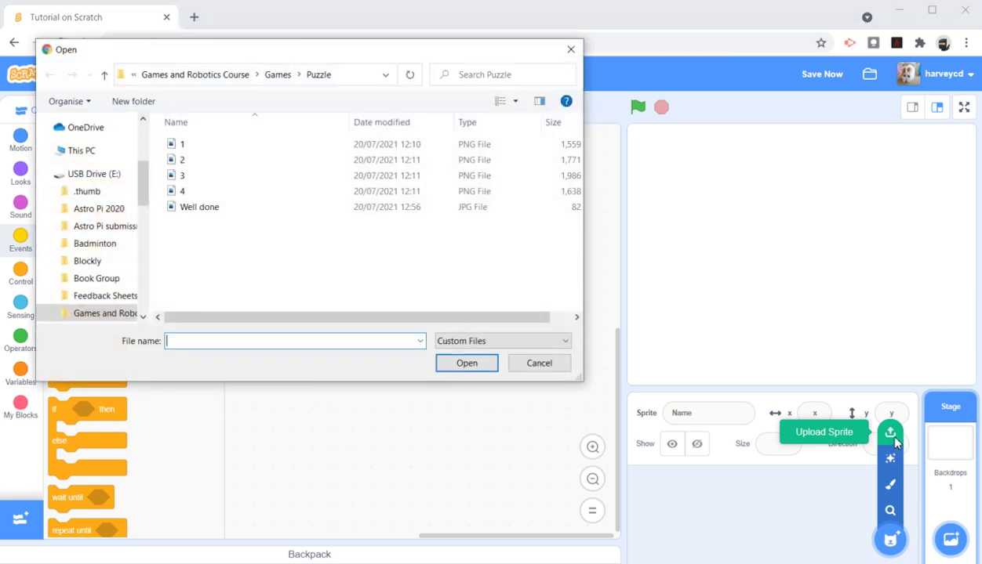
scroll(132, 165, up, 5)
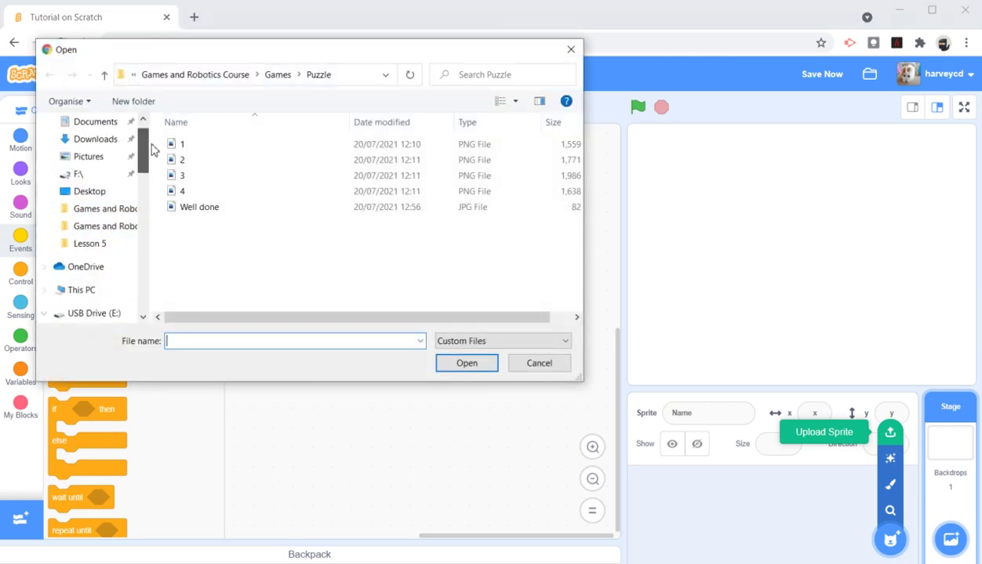
click(114, 221)
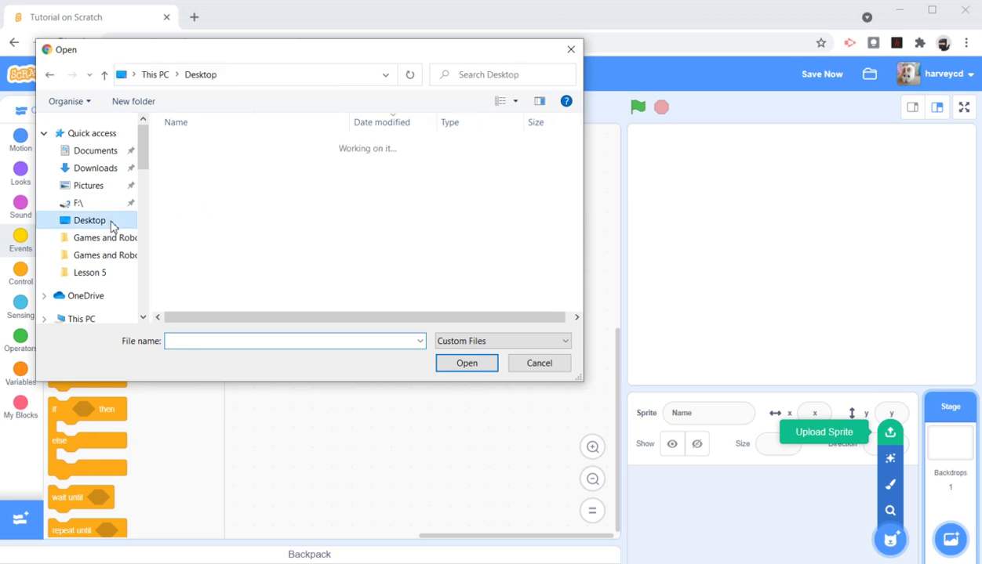
click(227, 145)
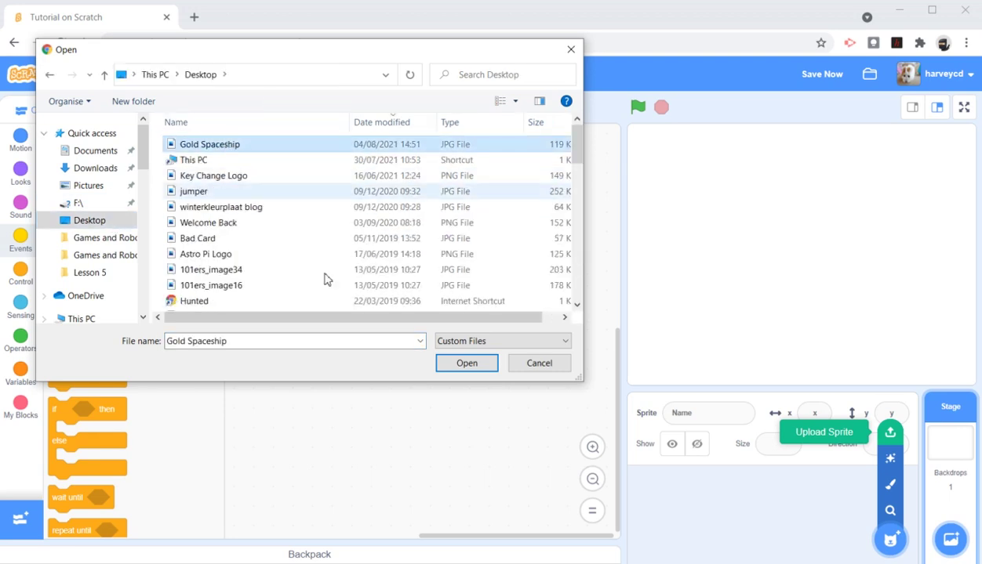
click(468, 364)
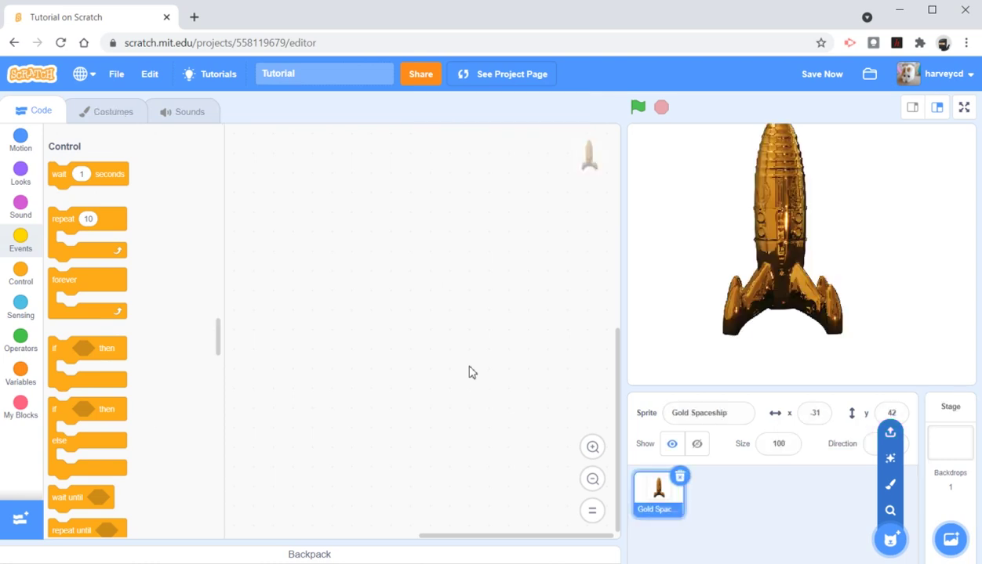
- Move the Gold Spaceship sprite to about x 2, y -8 on the stage and set its size to 75
drag(788, 247, 812, 283)
click(791, 448)
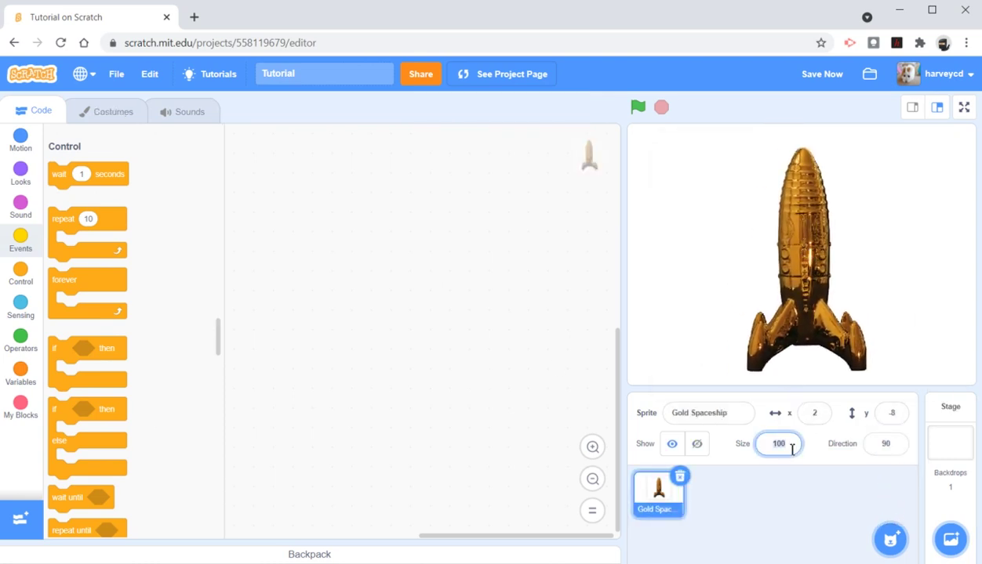
key(Return)
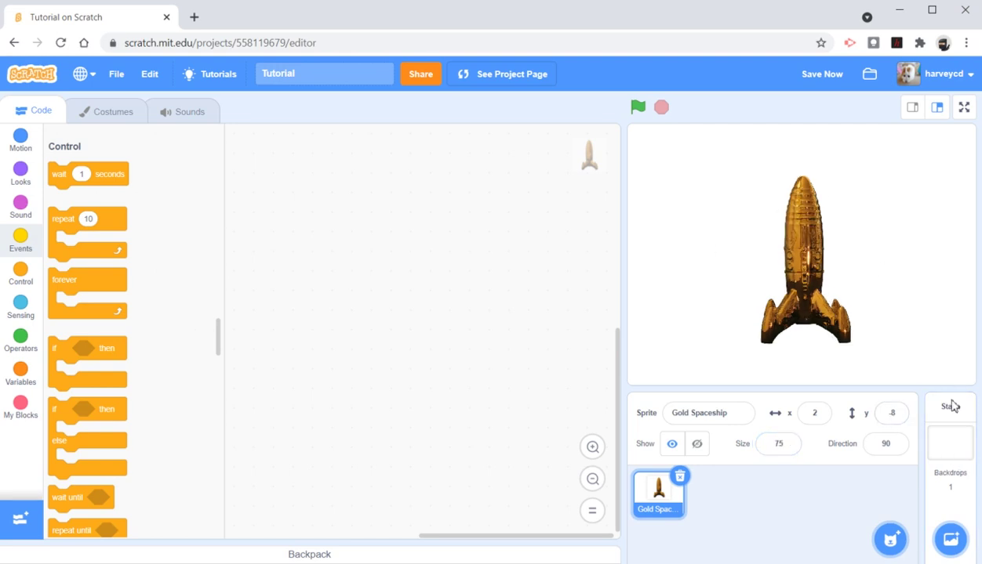
- Draw a purple filled rectangle with a black outline over the whole canvas of the stage's backdrop1
click(950, 444)
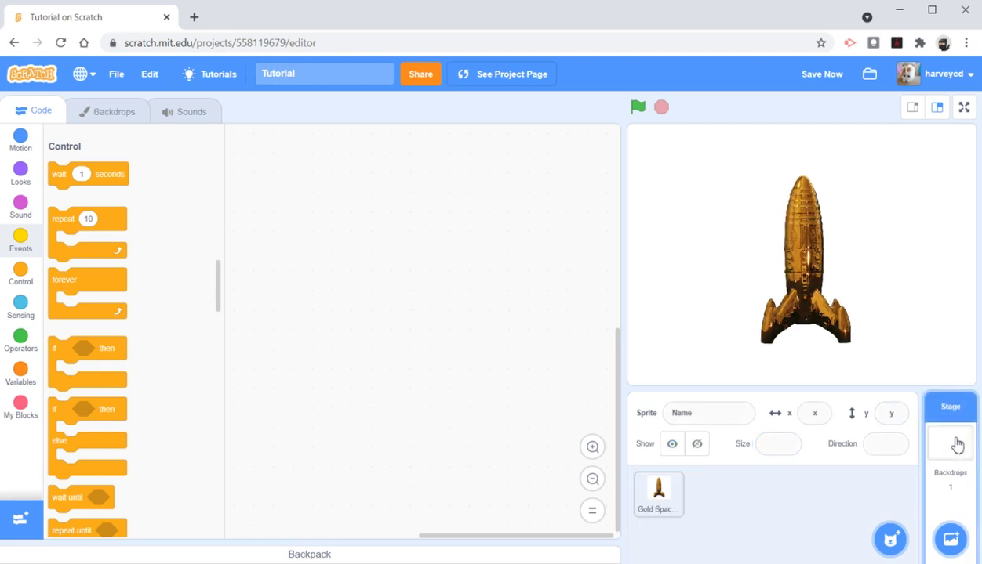
click(134, 116)
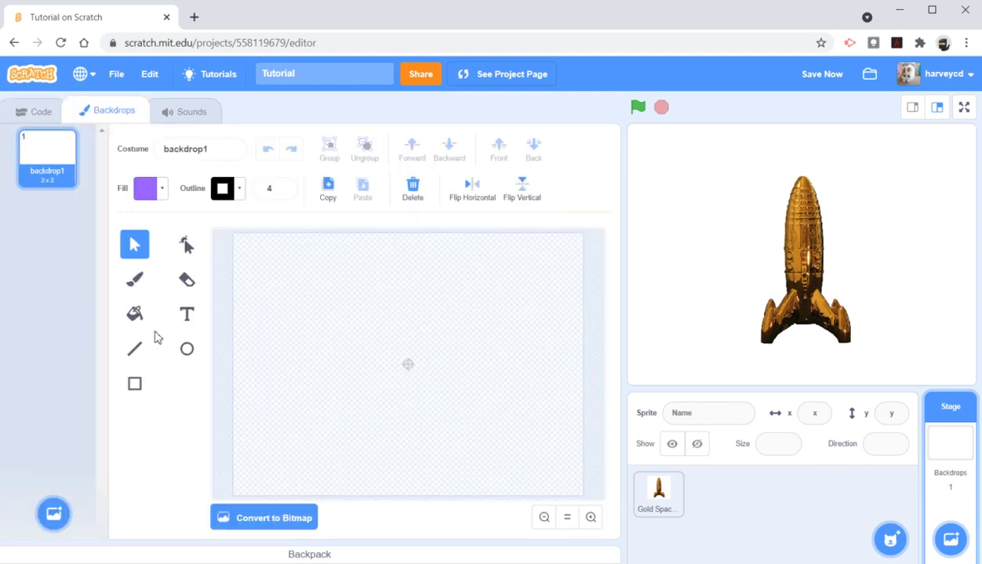
click(131, 392)
mouse_move(226, 231)
mouse_down()
mouse_move(571, 490)
mouse_move(604, 500)
mouse_up()
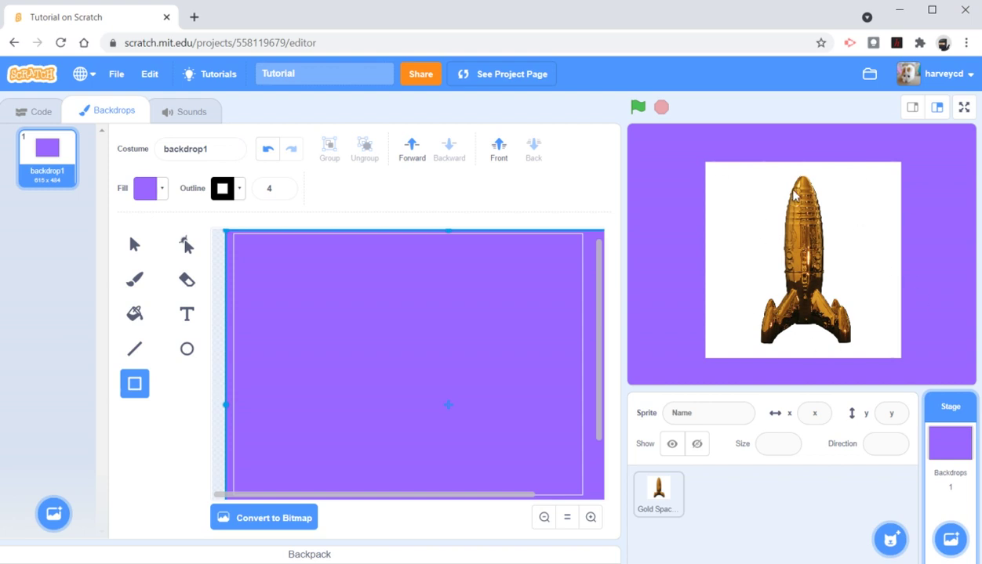
- Make the white background of the Gold Spaceship costume transparent by filling it with no color
click(658, 497)
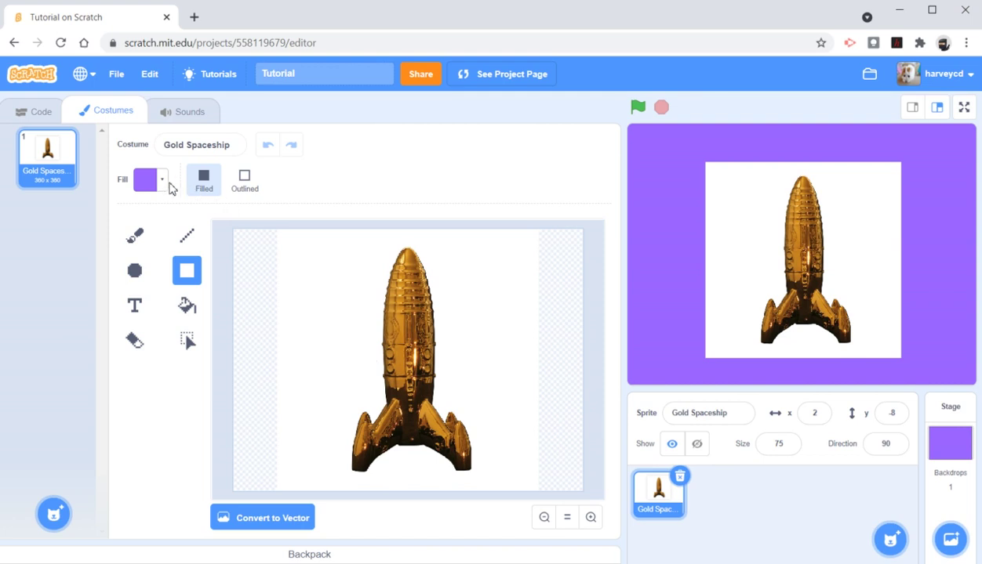
click(180, 313)
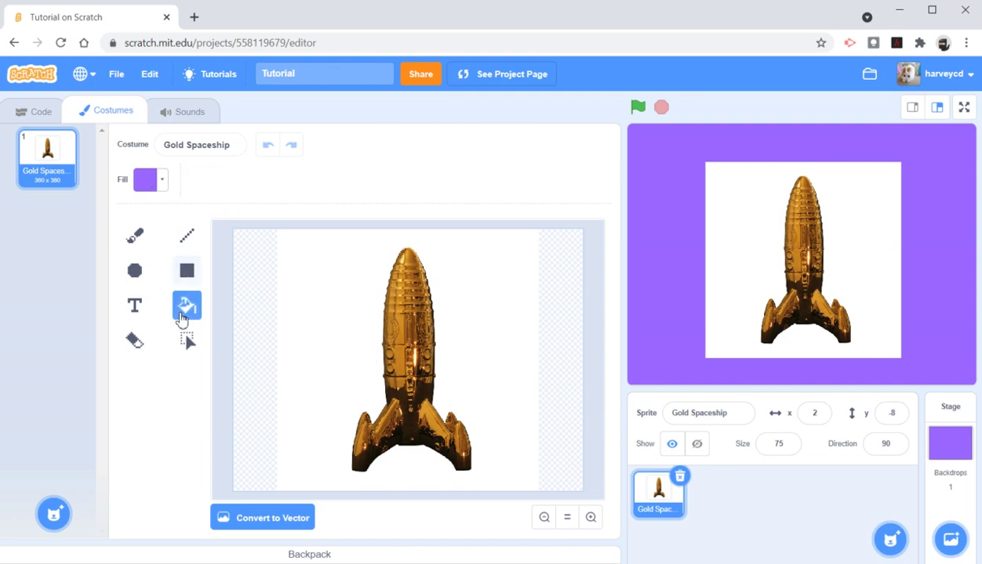
click(165, 181)
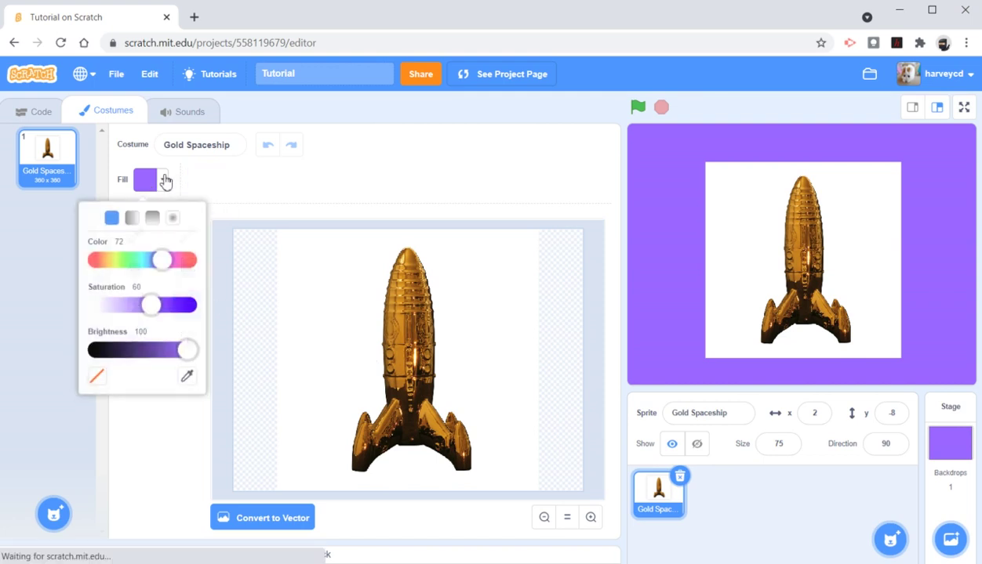
click(98, 377)
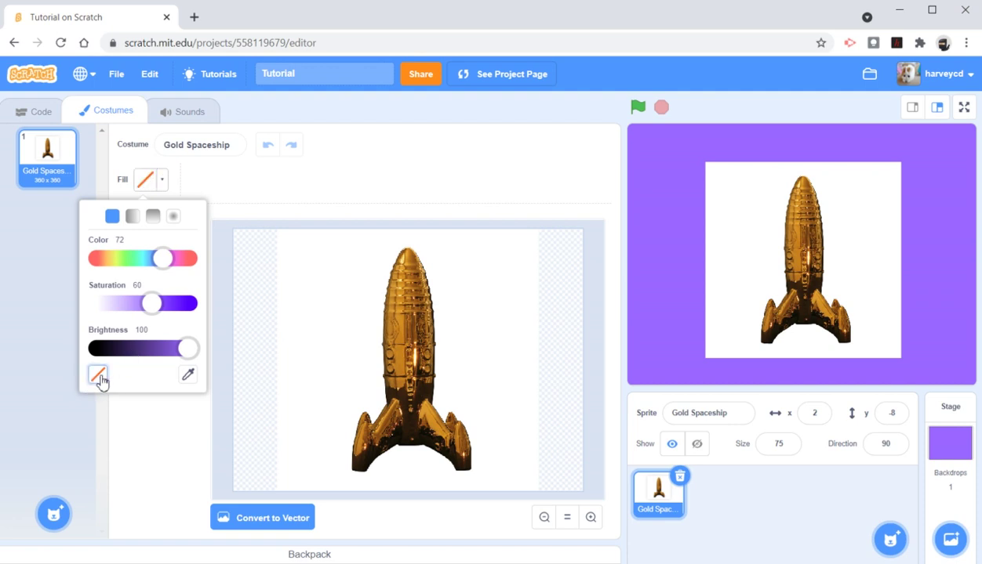
click(339, 317)
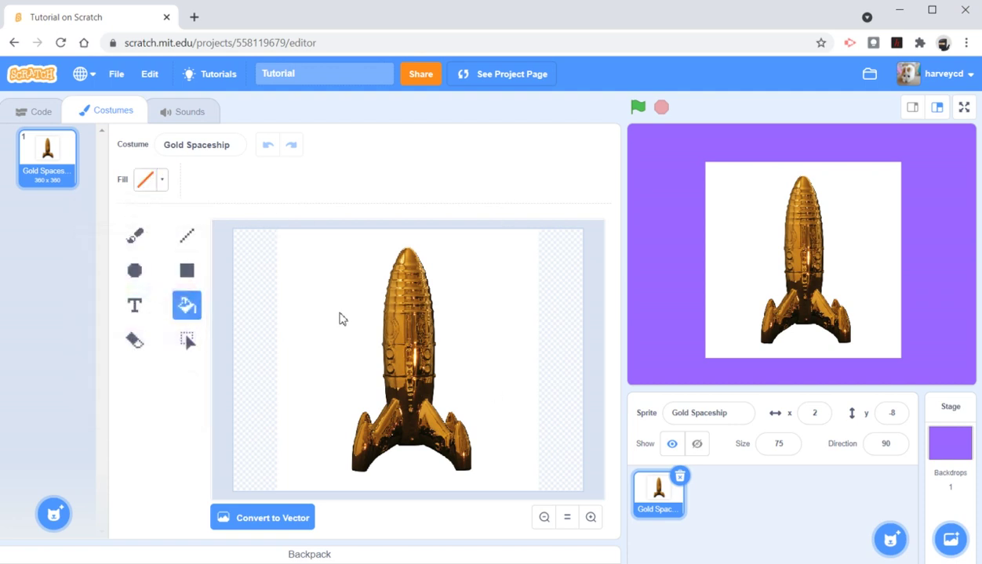
click(339, 317)
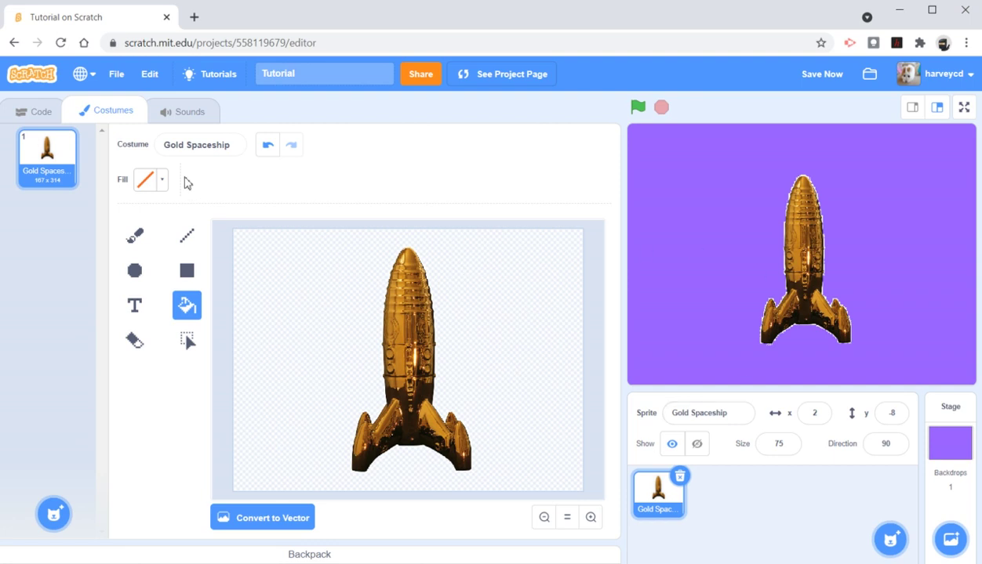
- Return to the sprite's code and move the Gold Spaceship on the stage to about x -113, y 8
click(34, 112)
drag(771, 265, 687, 253)
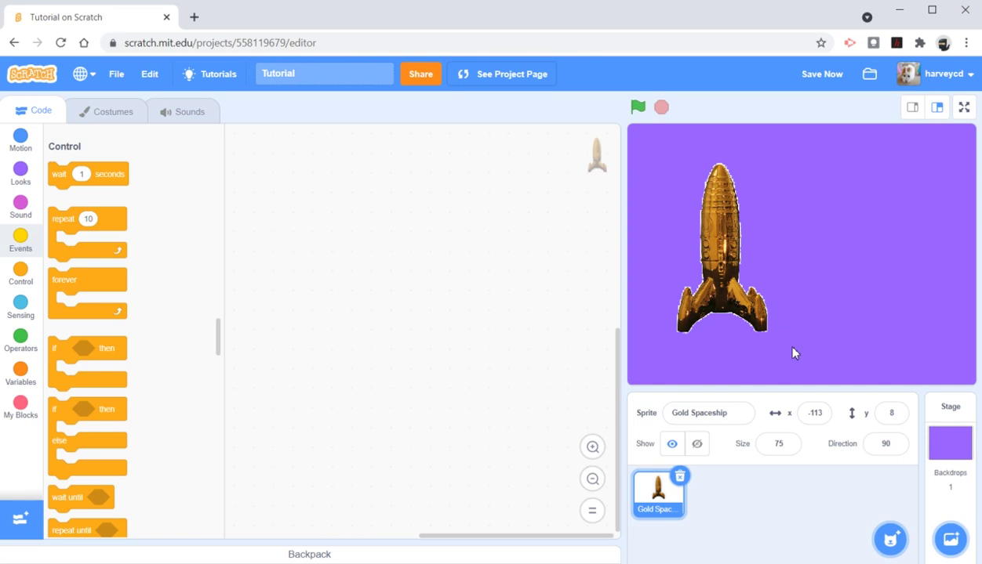